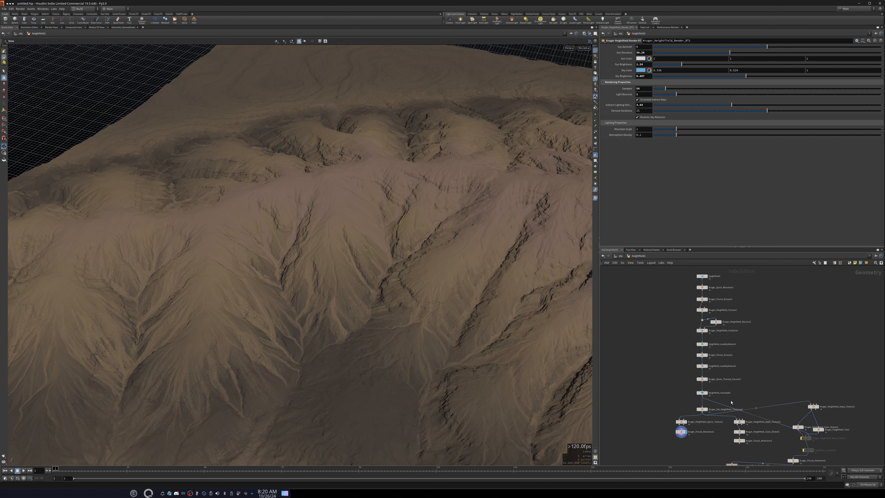
Display the output of Kruger_Init_Heightfield_Texturing1 and inspect the untextured terrain across the whole heightfield
drag(686, 301, 681, 374)
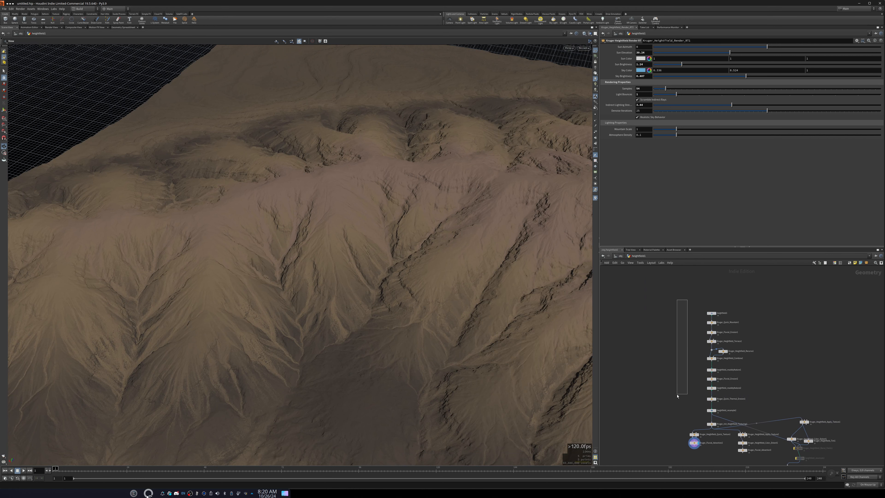
scroll(729, 397, up, 3)
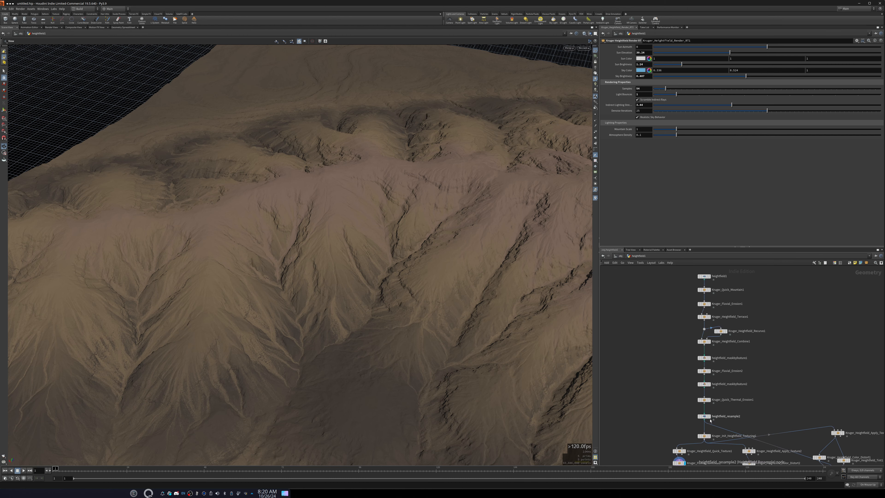
scroll(271, 318, up, 1)
drag(271, 318, 320, 368)
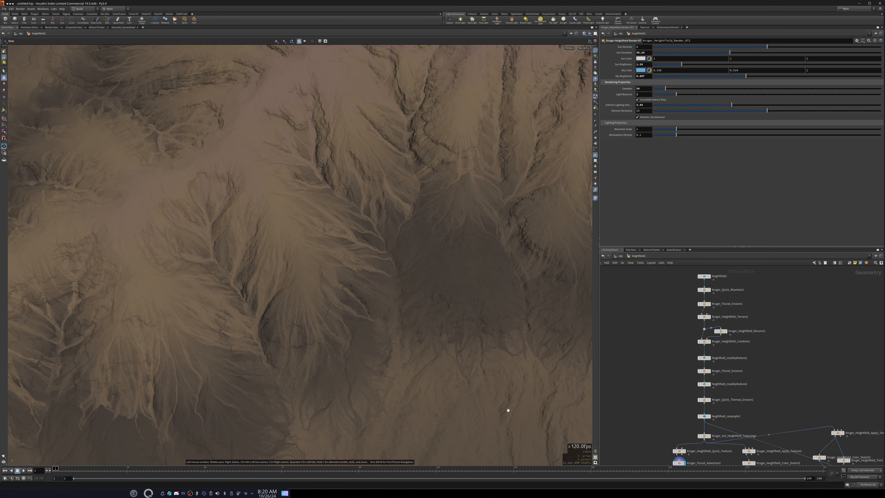
scroll(726, 397, up, 6)
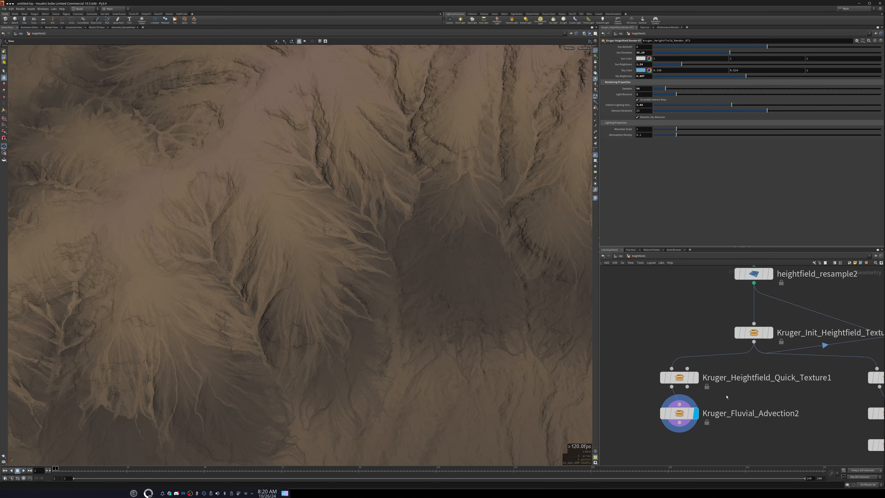
scroll(727, 397, up, 2)
click(780, 324)
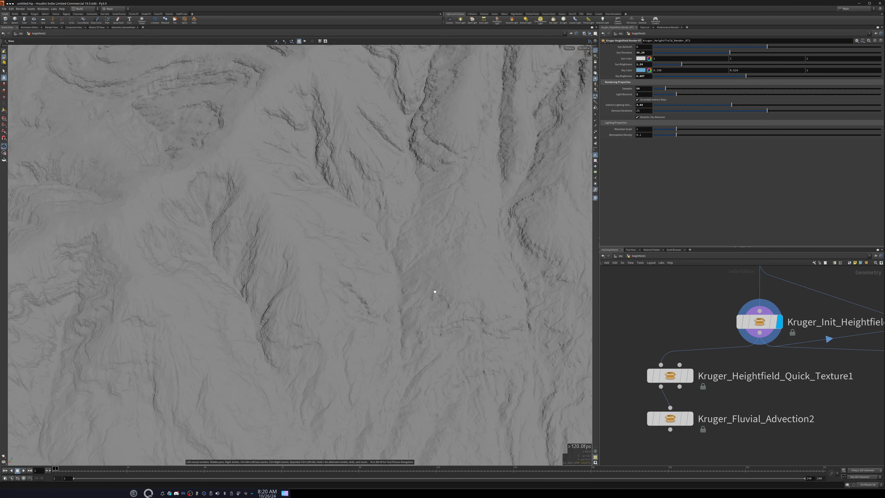
mouse_move(433, 293)
mouse_down()
mouse_move(281, 246)
mouse_move(340, 234)
mouse_up()
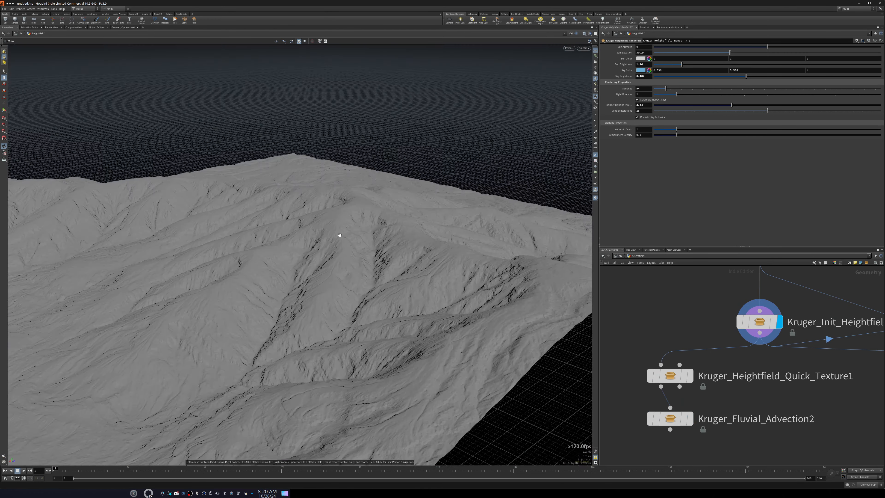
Select the chain of terrain-shaping nodes above heightfield_resample2 to review them, and clear the selection
scroll(710, 322, down, 8)
drag(710, 322, 770, 425)
scroll(770, 425, up, 5)
scroll(655, 409, up, 5)
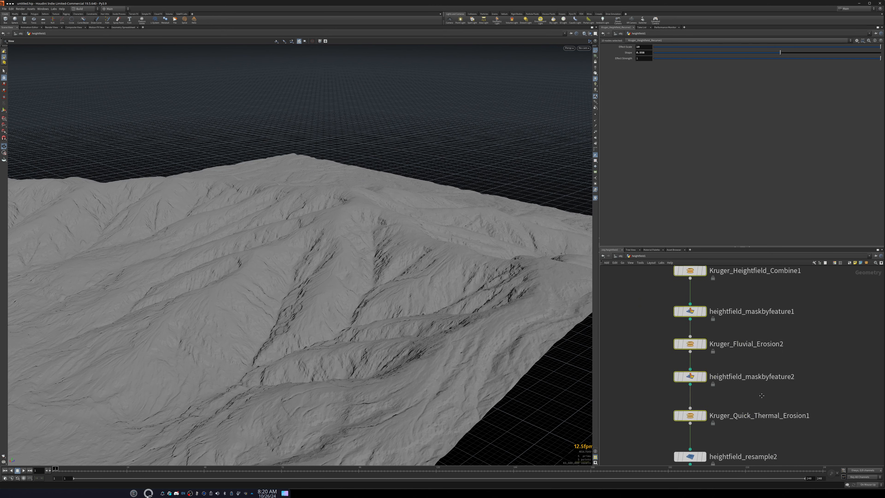
click(720, 364)
Select and display Kruger_Heightfield_Quick_Texture1 and inspect its colours on the terrain from above
scroll(655, 408, down, 5)
scroll(671, 375, up, 5)
click(671, 375)
click(671, 374)
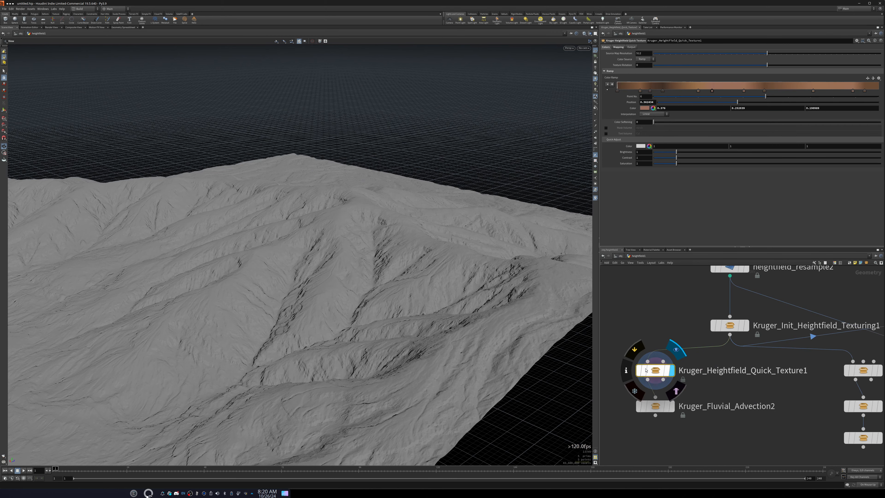
drag(394, 291, 329, 312)
scroll(649, 410, up, 2)
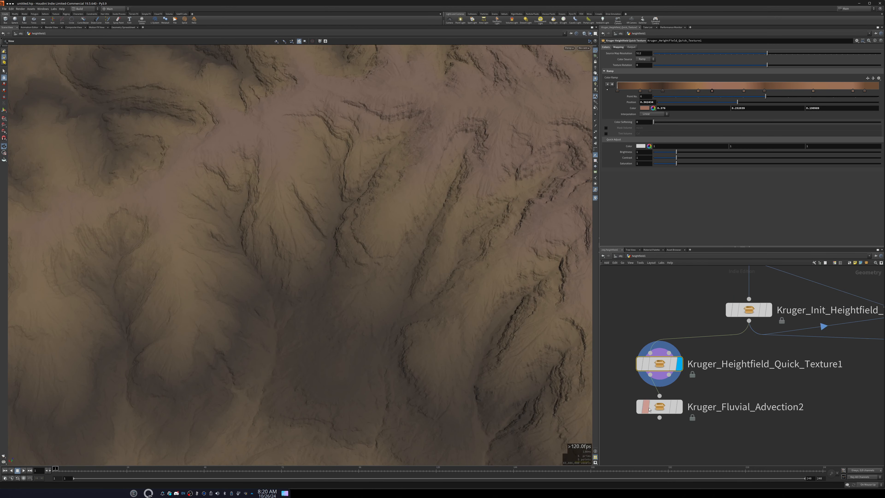
Display Kruger_Fluvial_Advection2 and examine the sediment flow in the slopes and valleys, both close up and from afar
click(681, 411)
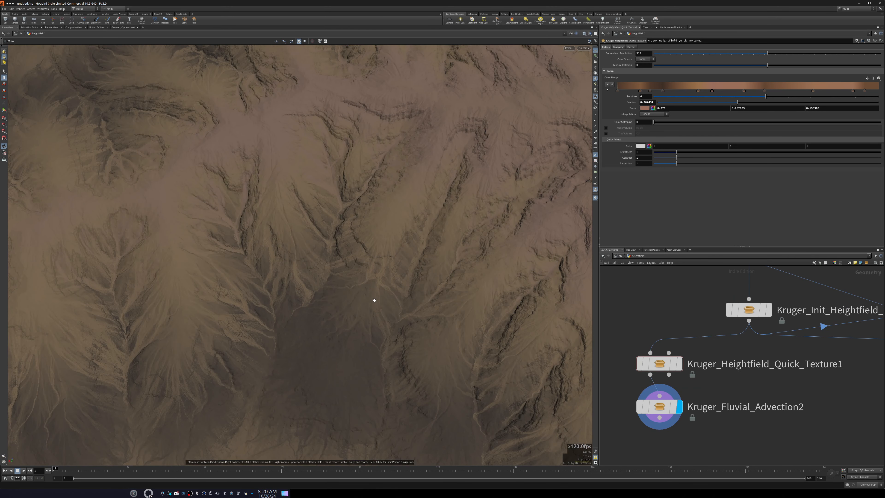
drag(374, 300, 221, 162)
right_drag(221, 162, 229, 166)
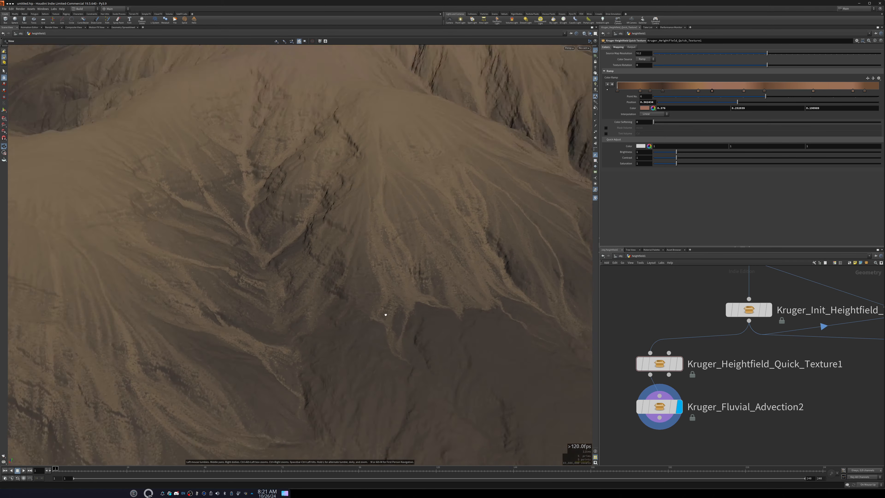
scroll(232, 226, down, 5)
drag(304, 235, 407, 302)
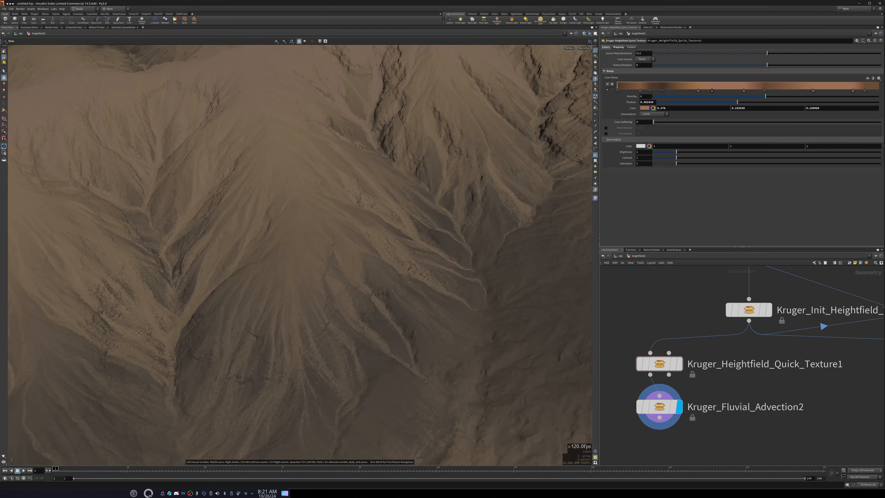
middle_drag(407, 303, 229, 362)
drag(229, 361, 332, 315)
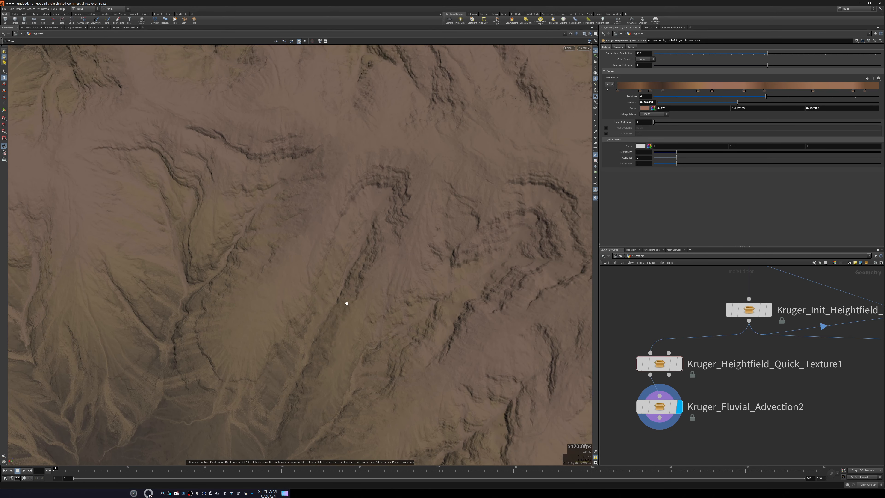
middle_drag(468, 236, 286, 251)
scroll(314, 336, down, 4)
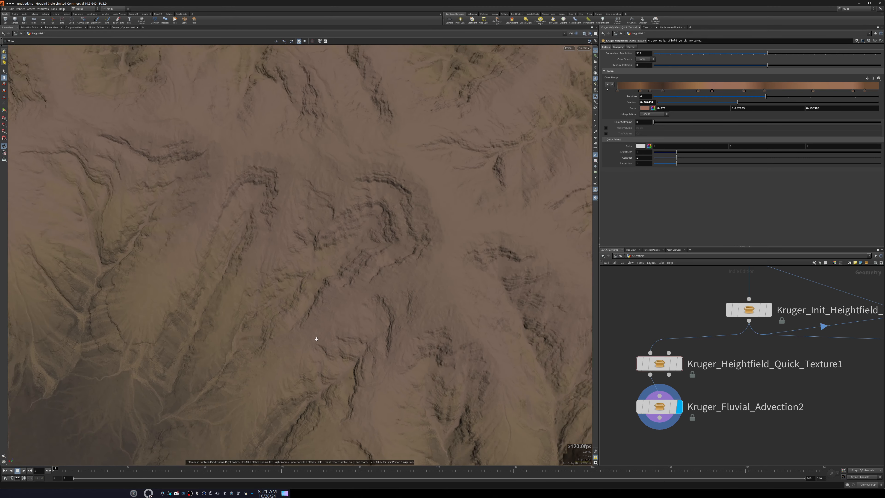
drag(316, 346, 412, 228)
middle_drag(259, 268, 174, 328)
scroll(679, 419, down, 4)
Compare the texturing branches and the advected terrain, and show the parameters of Kruger_Fluvial_Advection2
middle_drag(791, 392, 695, 386)
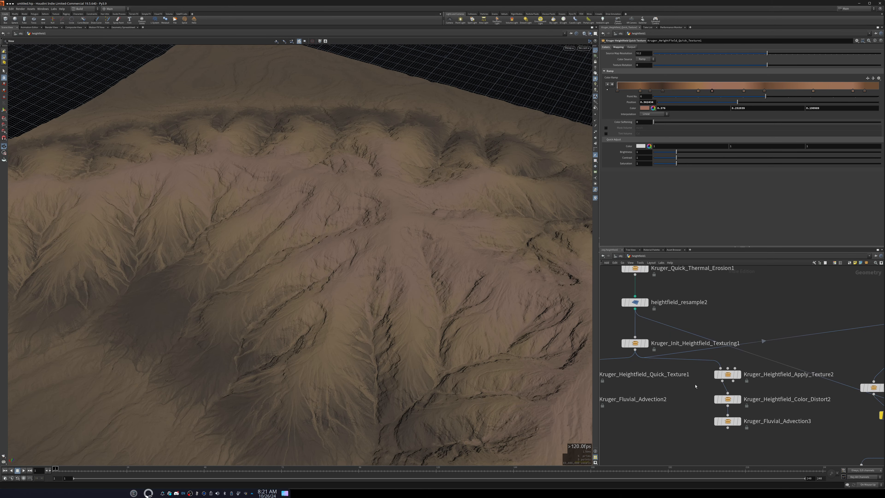
drag(319, 262, 338, 298)
middle_drag(278, 294, 472, 333)
right_drag(472, 333, 138, 198)
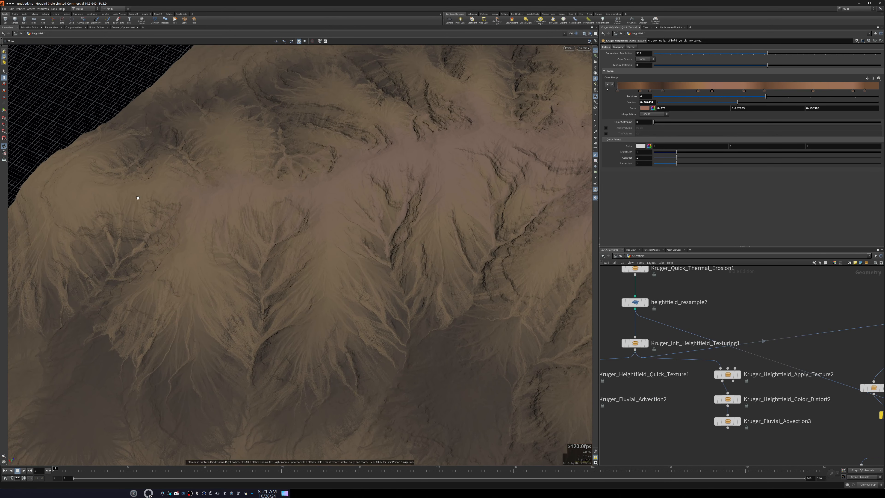
drag(139, 198, 245, 281)
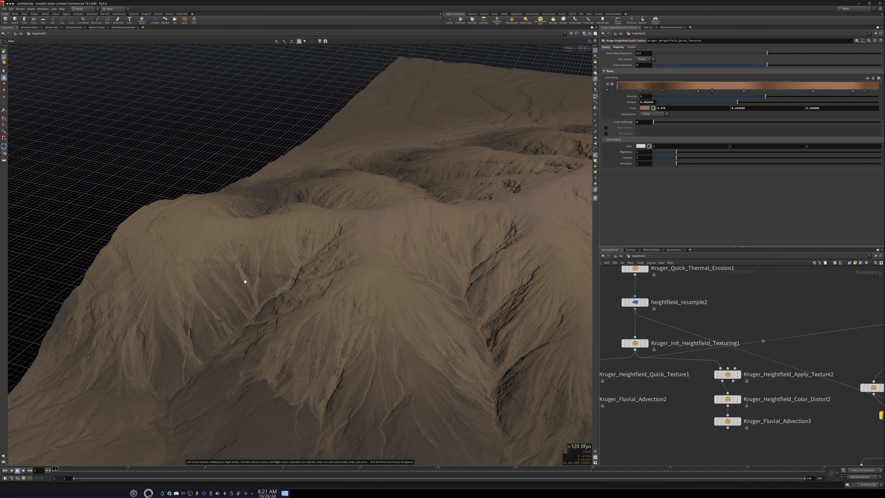
middle_drag(416, 294, 365, 269)
middle_drag(620, 431, 641, 403)
scroll(668, 377, up, 3)
click(627, 351)
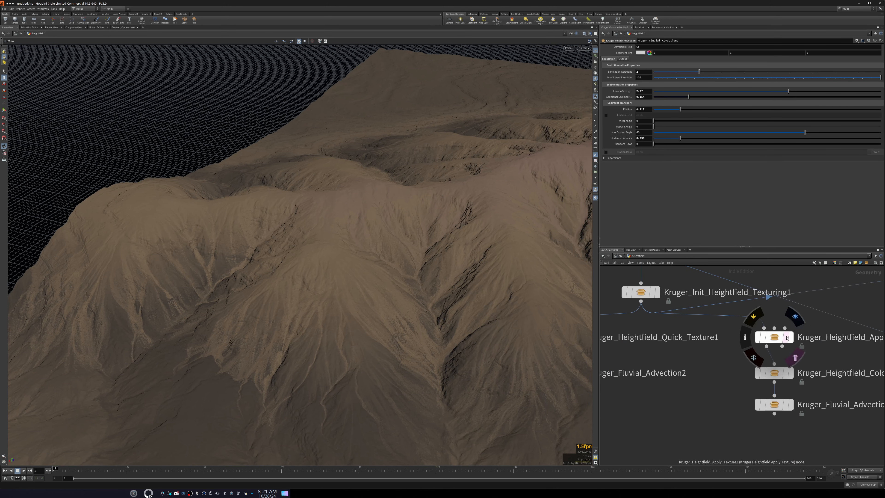
middle_drag(703, 357, 763, 367)
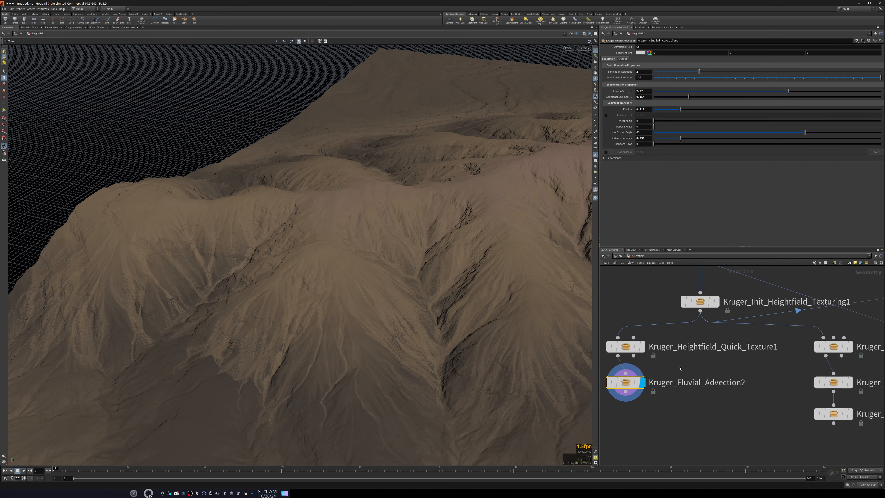
Feed Kruger_Fluvial_Advection2 into Kruger_Heightfield_Render_RT1, place the render node beneath it, and display the rendered terrain
drag(477, 328, 369, 264)
scroll(654, 266, down, 3)
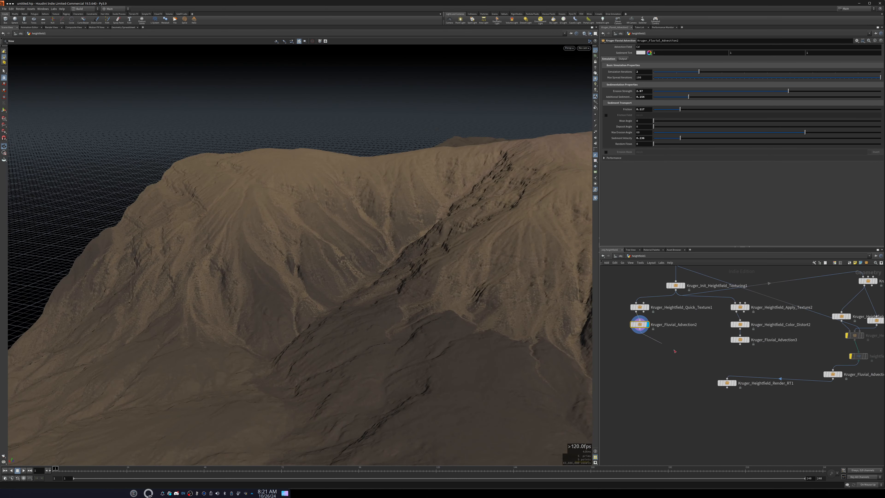
drag(726, 382, 636, 356)
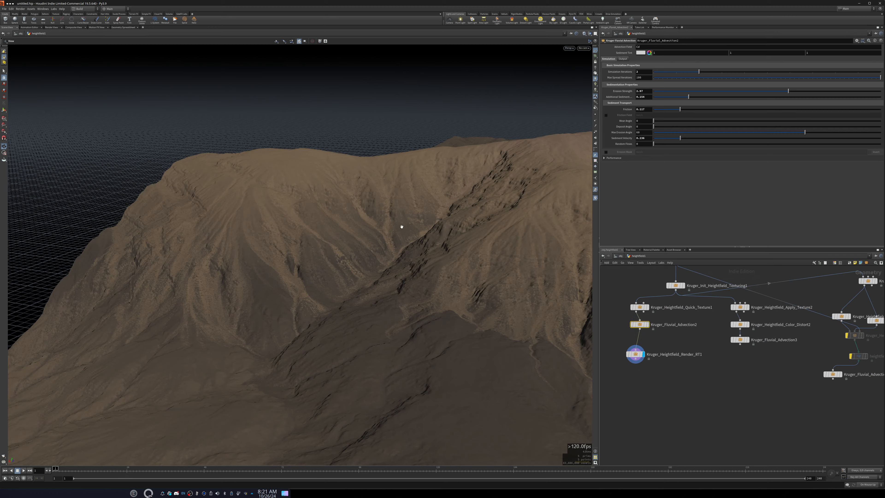
drag(329, 280, 395, 253)
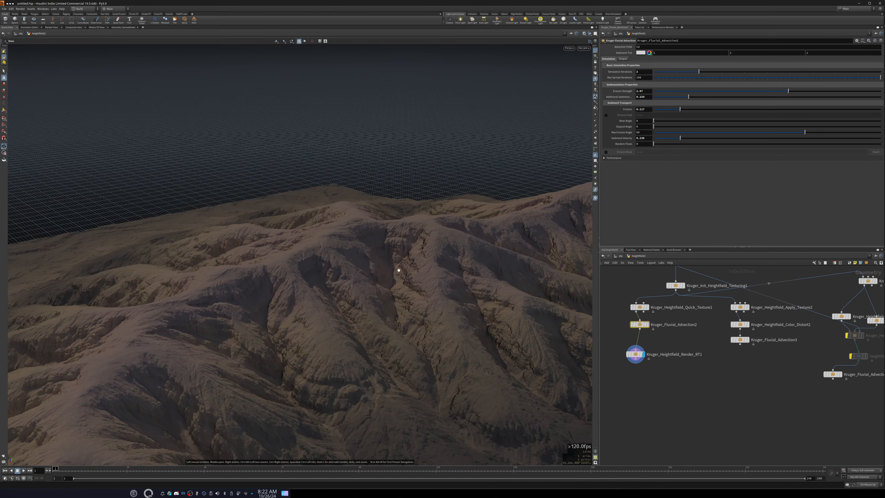
scroll(623, 364, up, 1)
Move Kruger_Heightfield_Render_RT1 well below the texturing branches and inspect the lit ridges of the rendered terrain
drag(638, 353, 716, 450)
drag(335, 356, 133, 200)
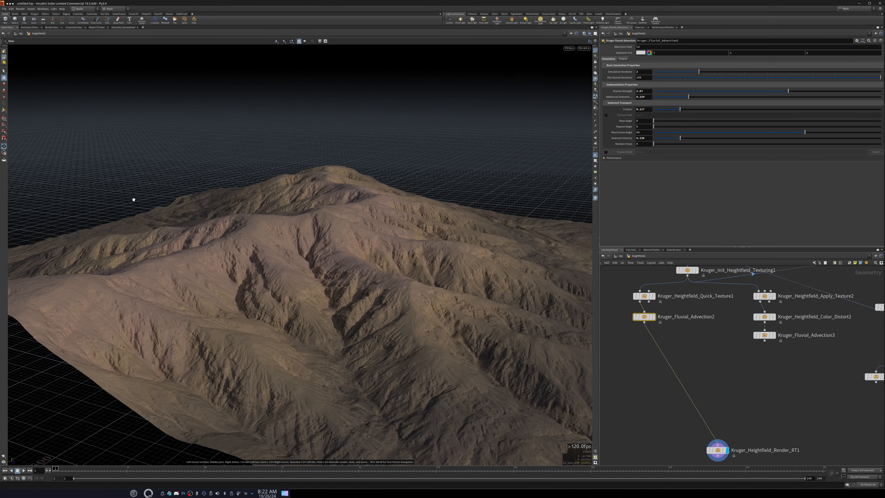
drag(224, 229, 533, 322)
scroll(689, 397, down, 4)
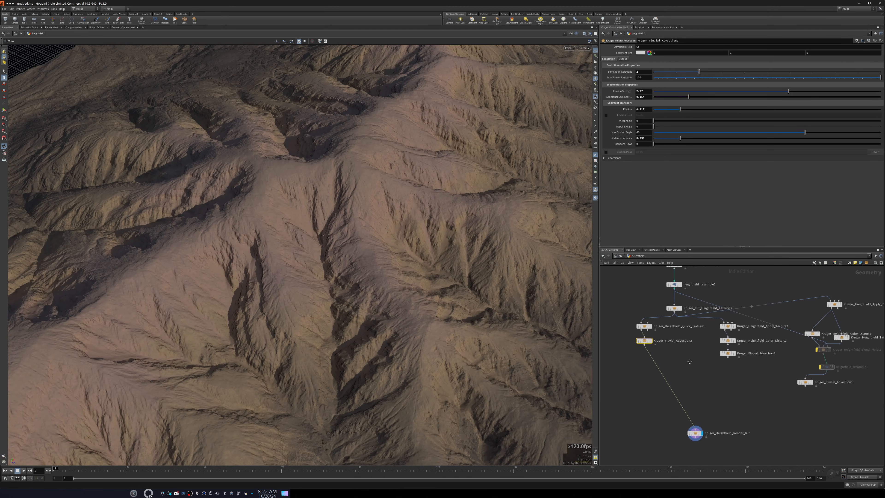
Select Kruger_Heightfield_Render_RT1 to show its sun, sky and rendering parameters
scroll(712, 366, up, 5)
middle_drag(688, 397, 709, 405)
scroll(717, 397, down, 3)
click(711, 398)
scroll(735, 343, down, 2)
scroll(736, 340, down, 1)
Display Kruger_Heightfield_Apply_Texture2 and examine the projected rock texture on the terrain close up
scroll(734, 360, up, 4)
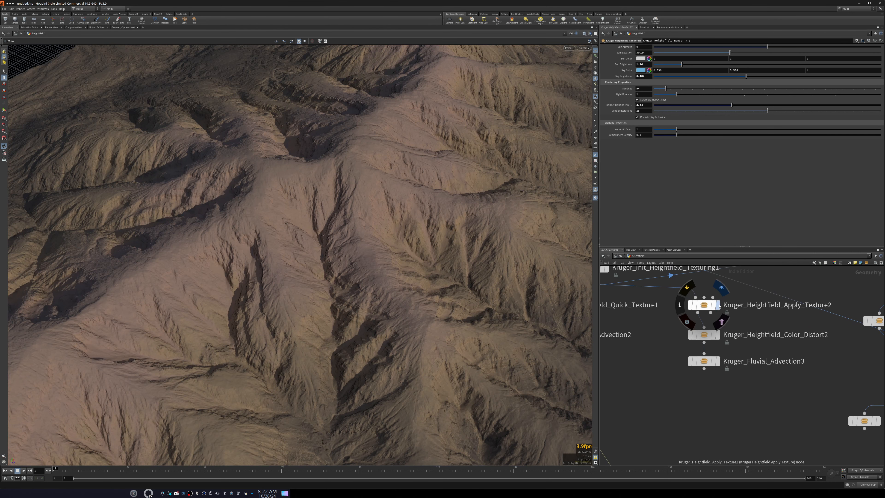
middle_drag(655, 318, 714, 350)
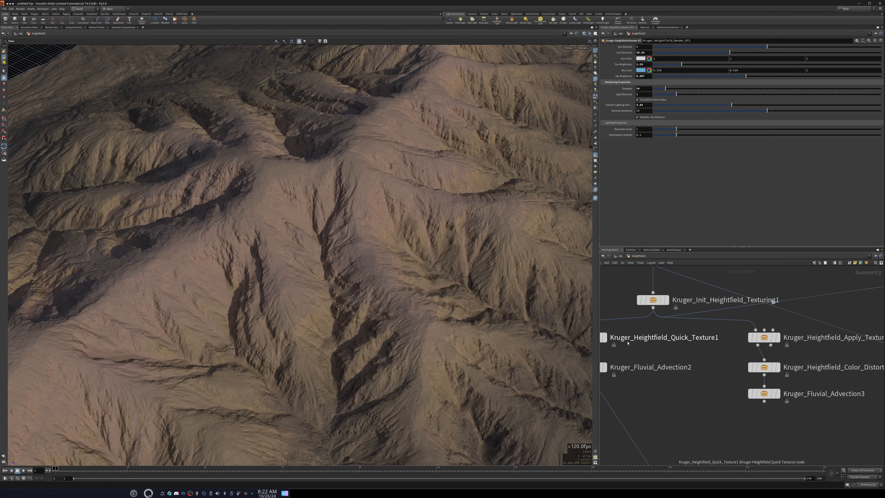
click(606, 339)
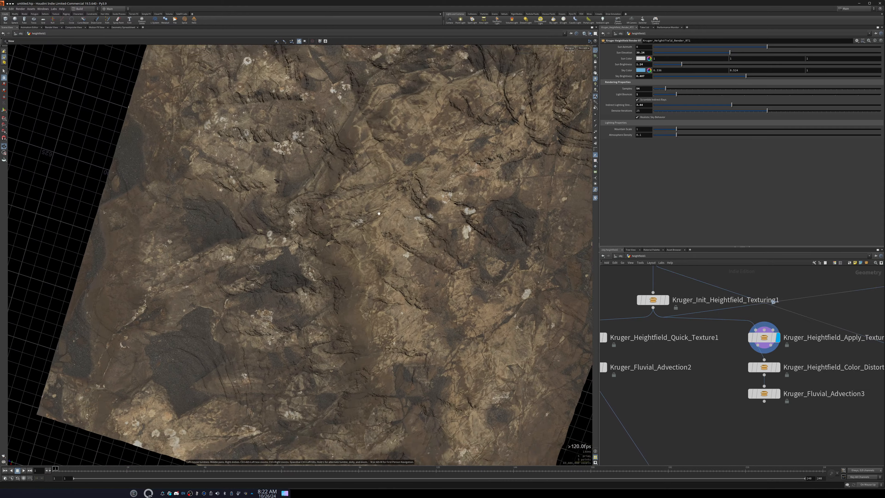
drag(379, 213, 473, 251)
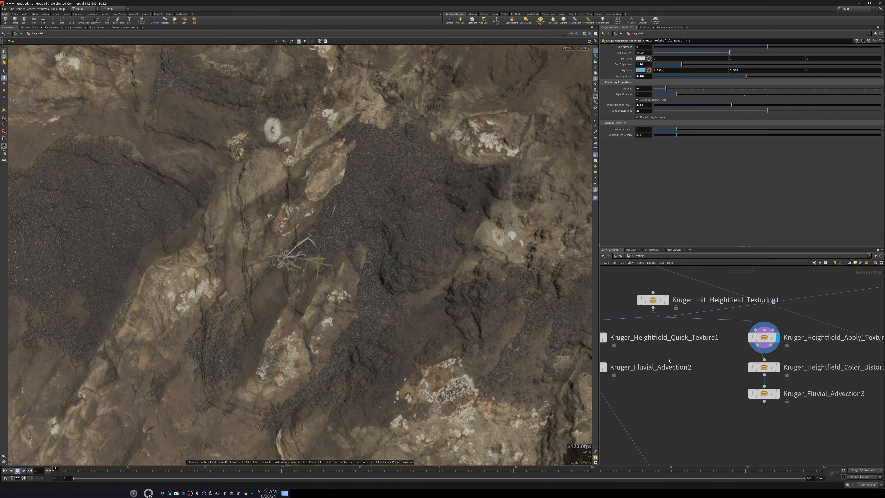
Display Kruger_Heightfield_Color_Distort2 and inspect the distorted texture colours across the terrain
click(779, 370)
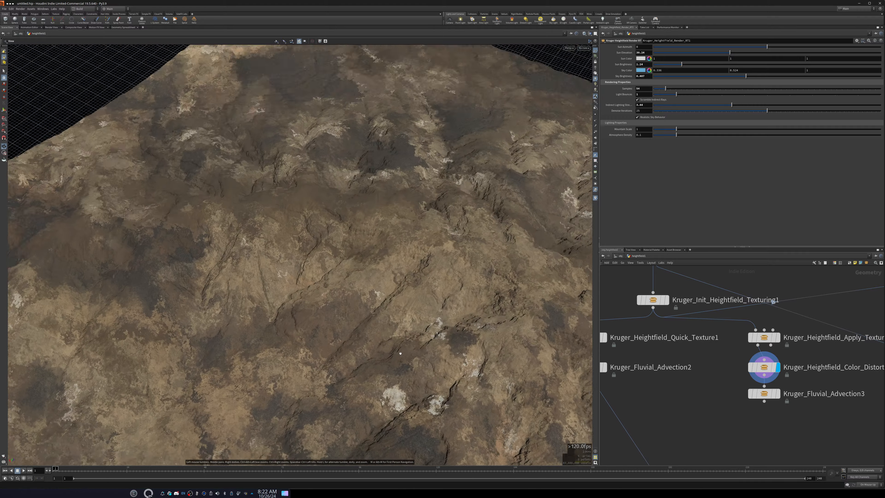
scroll(627, 415, down, 3)
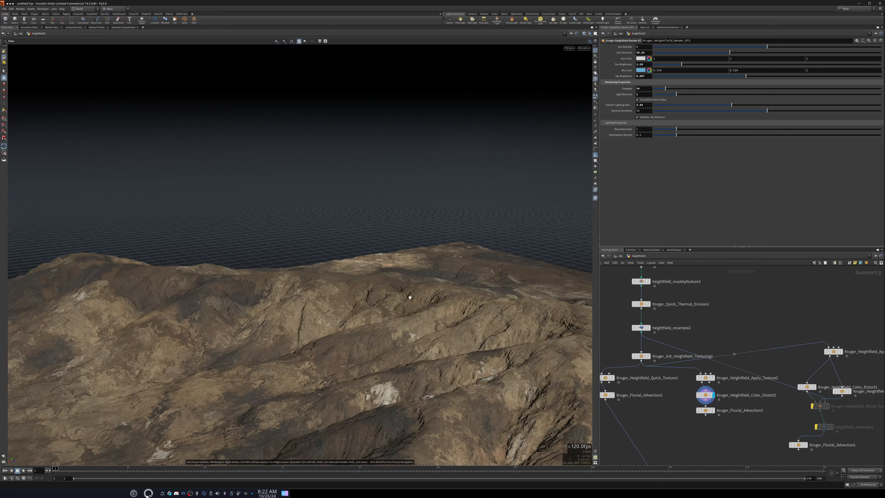
drag(410, 297, 474, 283)
Display Kruger_Fluvial_Advection3 and examine the advected rock texture on the mountains from several angles
scroll(712, 407, up, 5)
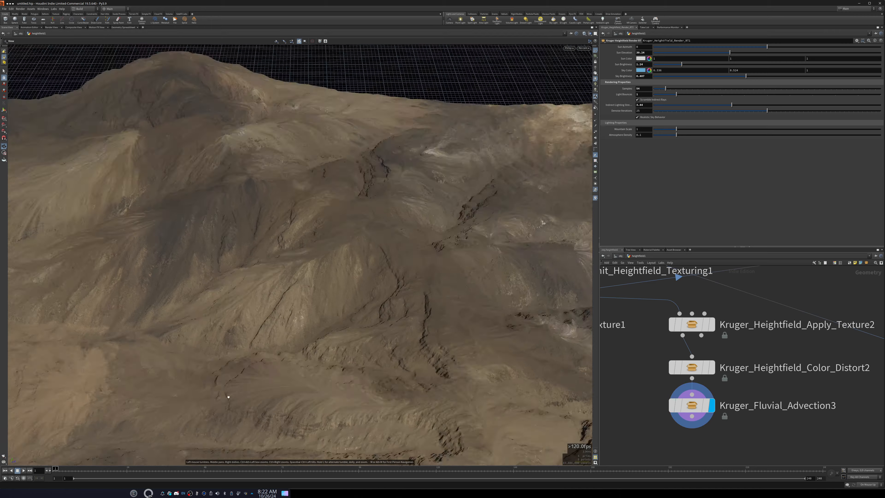
drag(228, 397, 402, 234)
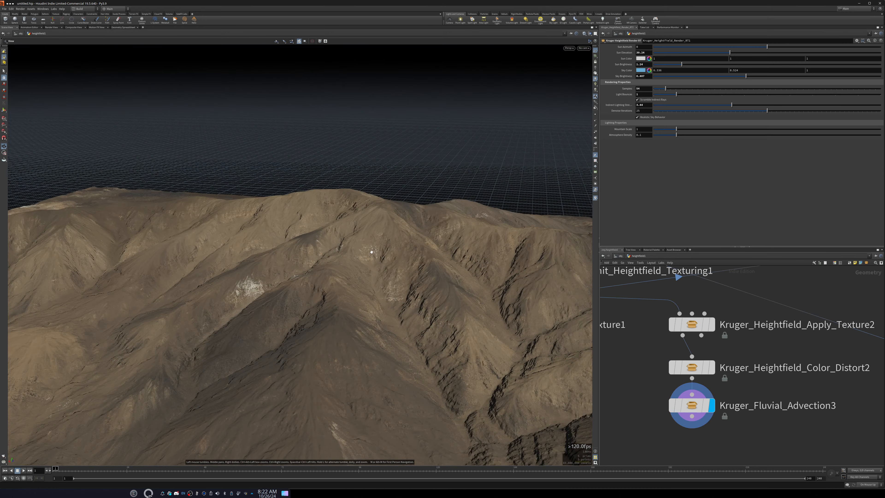
drag(377, 217, 298, 314)
drag(274, 257, 268, 111)
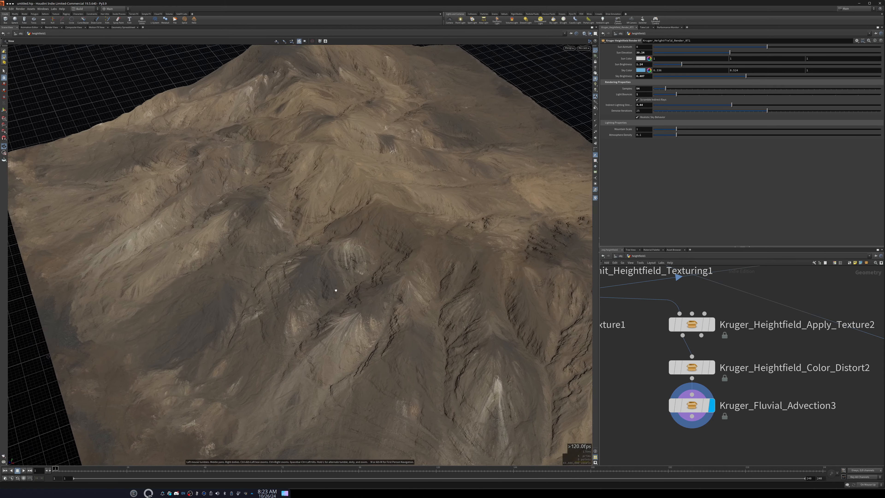
drag(336, 290, 345, 292)
Display Kruger_Fluvial_Advection1 at the end of the blended texturing branch
scroll(683, 392, down, 3)
middle_drag(779, 407, 701, 332)
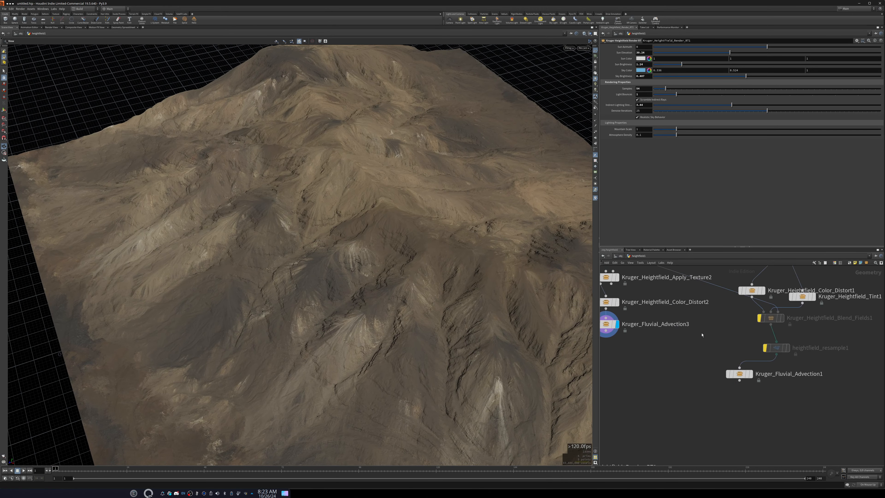
scroll(726, 360, up, 2)
mouse_move(762, 382)
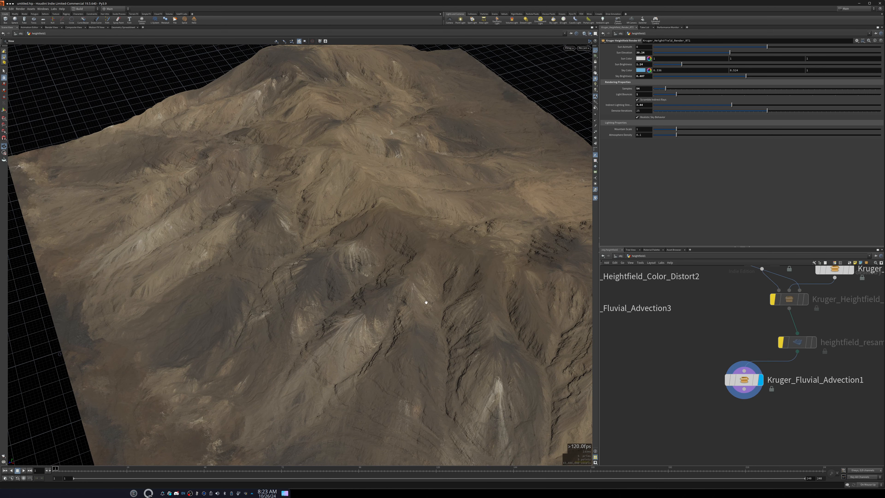
Enable the bypassed Kruger_Heightfield_Blend_Fields1 node ahead of Kruger_Fluvial_Advection1
drag(420, 299, 381, 190)
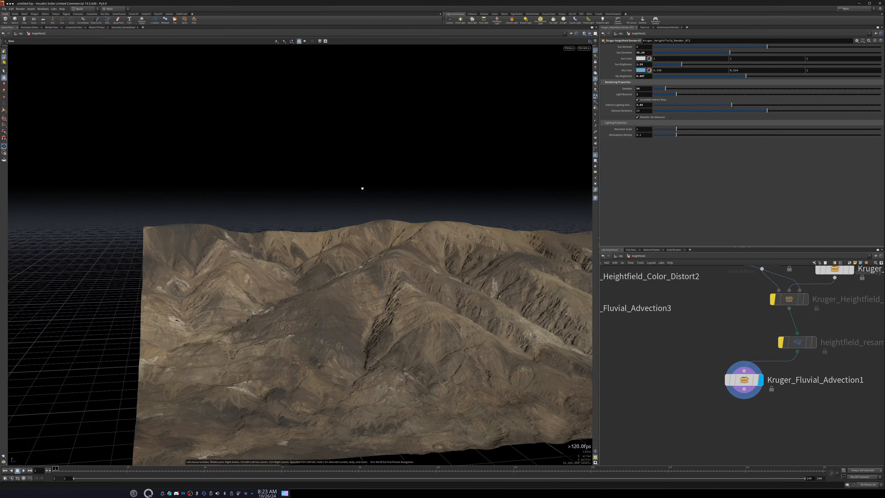
drag(357, 270, 382, 349)
scroll(667, 350, down, 3)
middle_drag(719, 332, 717, 392)
scroll(733, 381, up, 3)
mouse_move(735, 382)
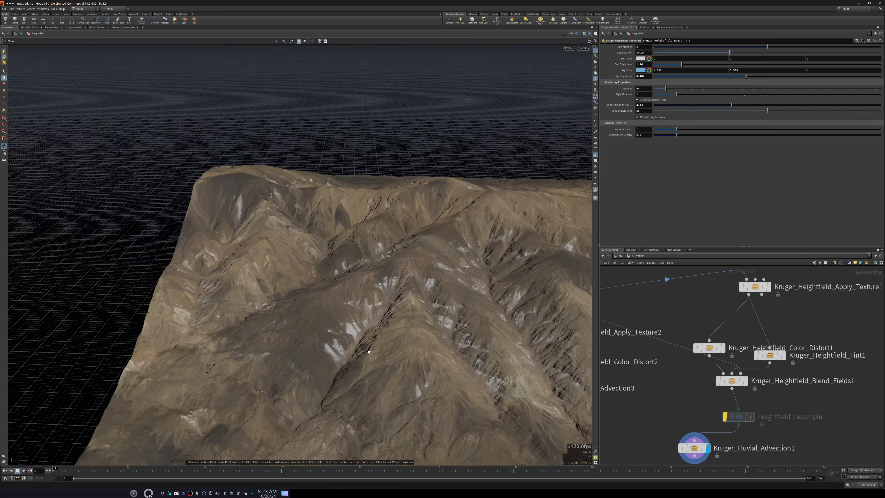
Examine the blended and advected texture, including its white patches, close up on the mountain slopes
mouse_move(349, 330)
right_down()
mouse_move(339, 278)
mouse_move(348, 328)
right_up()
drag(348, 328, 277, 382)
middle_drag(277, 382, 448, 362)
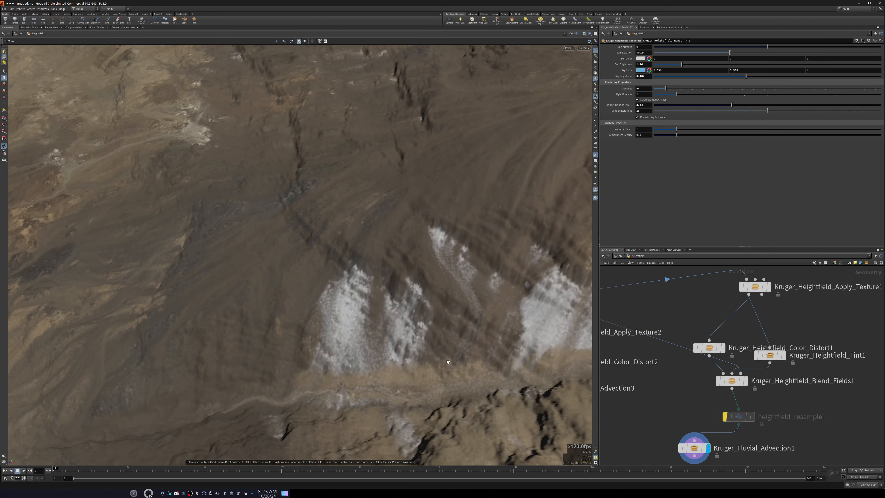
drag(369, 353, 512, 363)
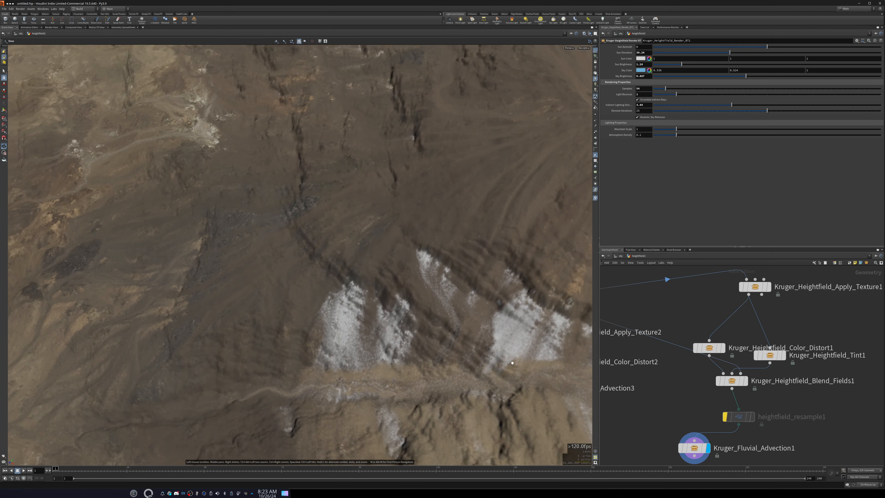
Display Kruger_Heightfield_Blend_Fields1, switch back to Kruger_Fluvial_Advection1 and compare the terrain texture before and after advection
click(743, 381)
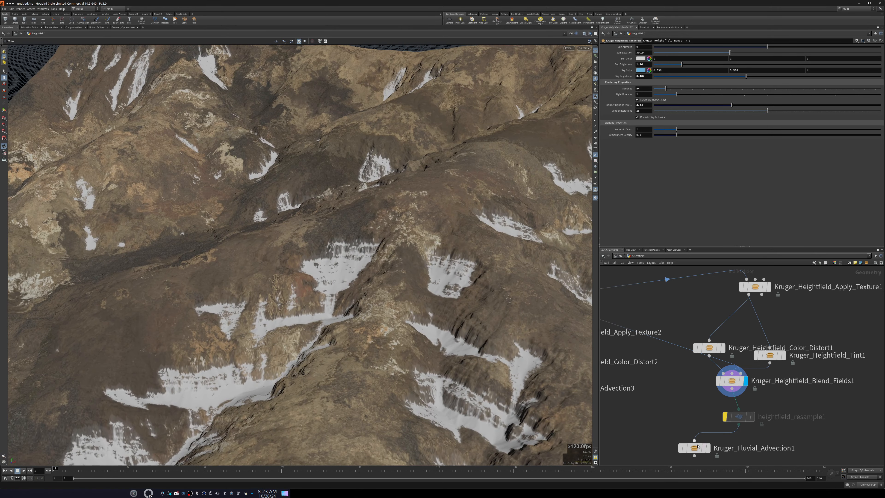
click(707, 448)
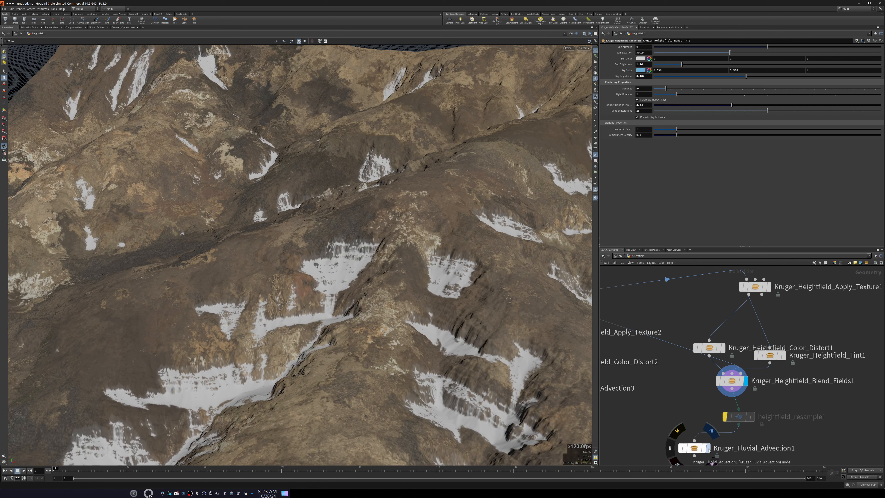
drag(495, 347, 492, 189)
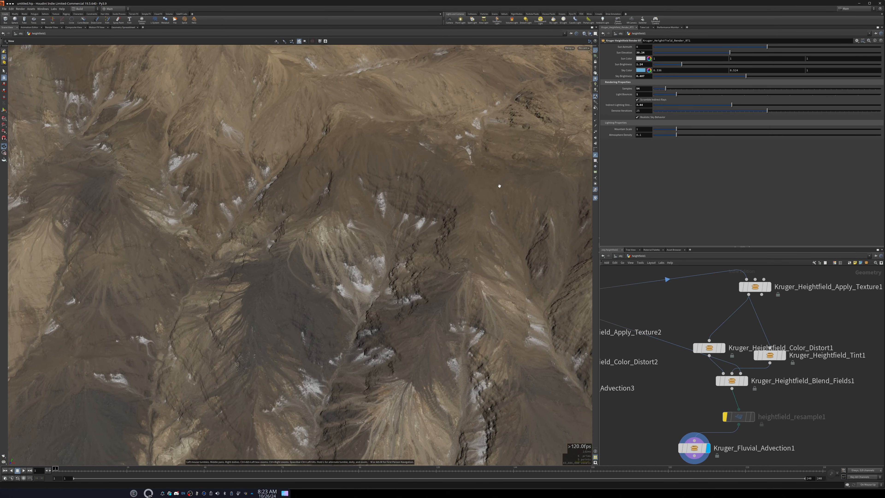
middle_drag(492, 190, 381, 302)
drag(381, 303, 374, 237)
Bypass the heightfield_resample2 node located above Kruger_Init_Heightfield_Texturing
scroll(703, 379, down, 4)
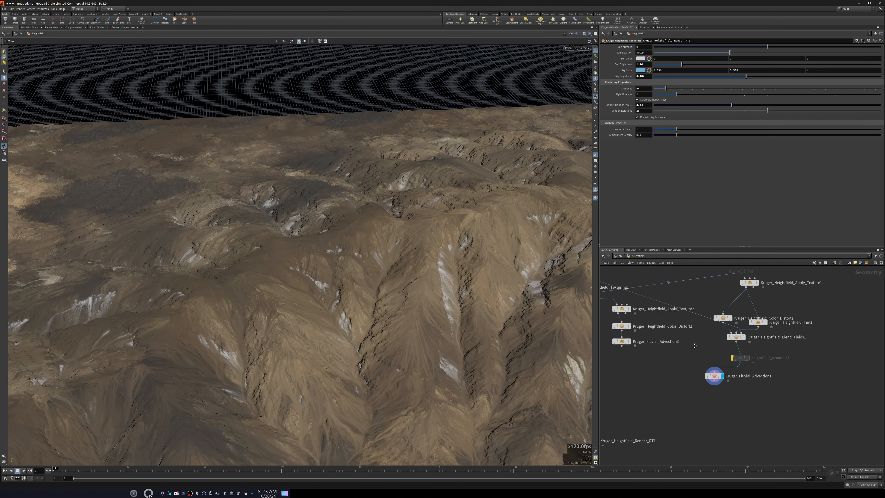
scroll(740, 327, down, 1)
middle_drag(740, 328, 737, 430)
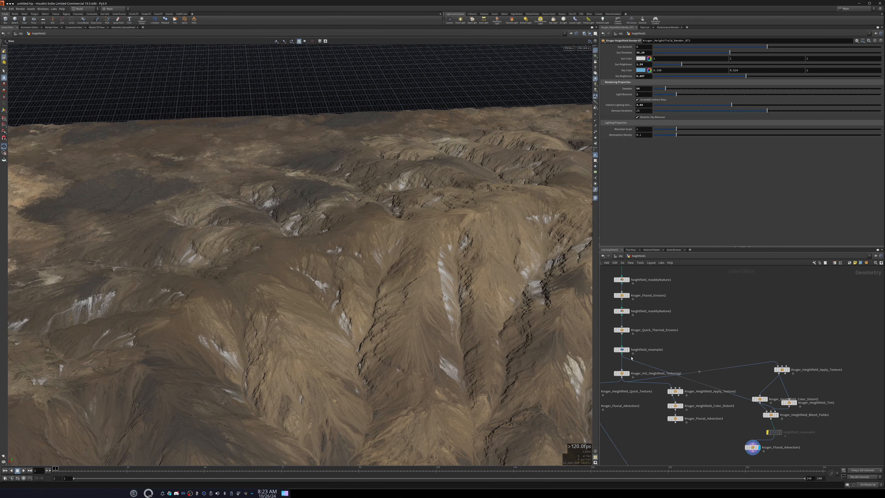
click(616, 350)
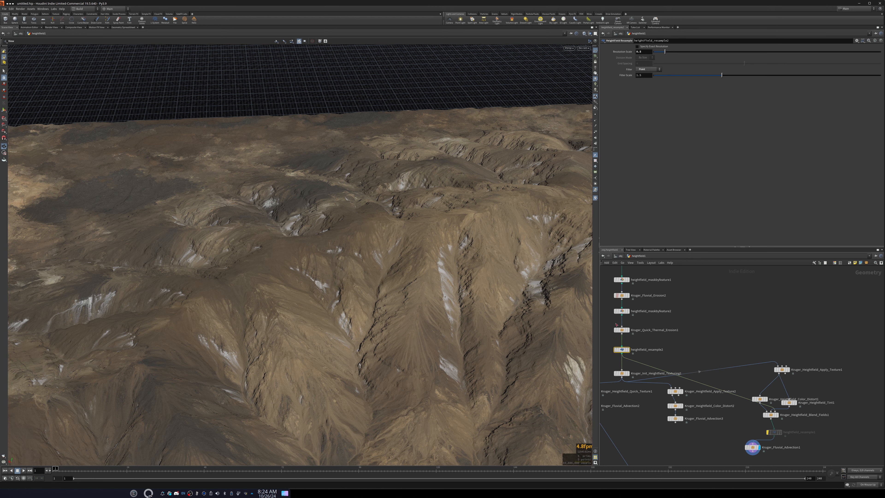
scroll(716, 344, up, 4)
scroll(716, 344, up, 2)
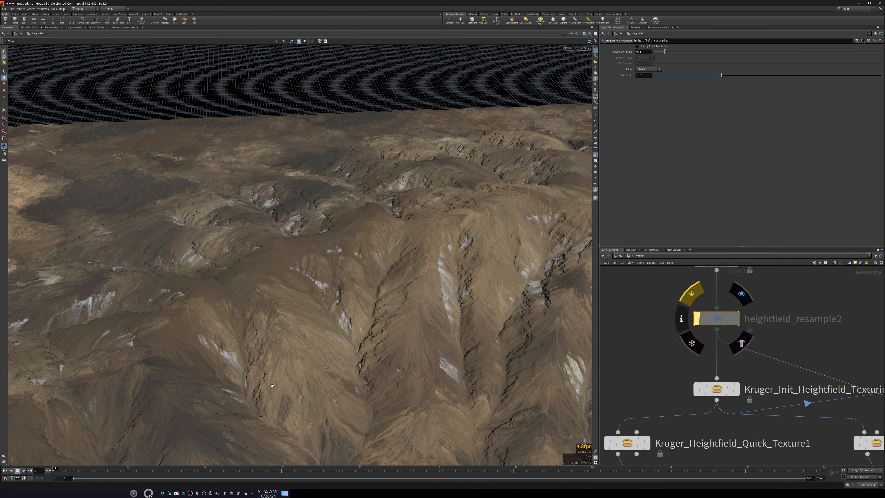
Examine the advected texture on the ridges and slopes from close range and farther away with heightfield_resample2 bypassed
drag(207, 389, 394, 218)
scroll(728, 370, down, 5)
middle_drag(830, 378, 655, 338)
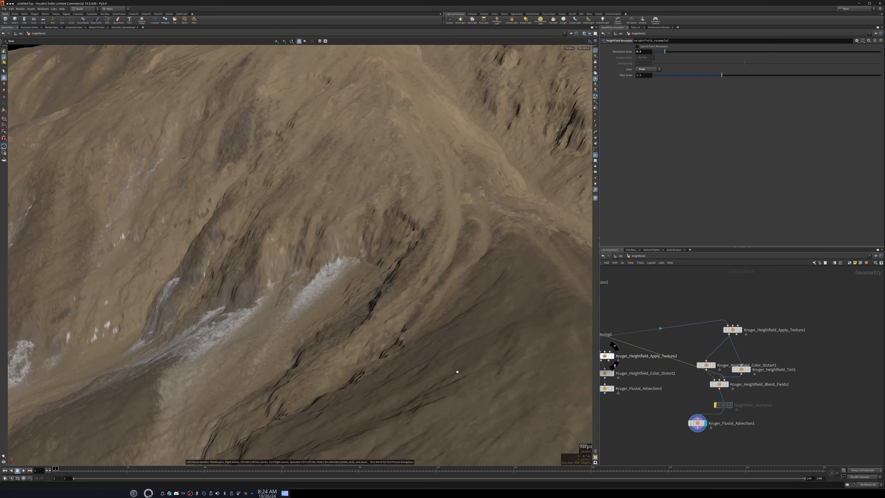
drag(457, 371, 500, 431)
scroll(417, 332, up, 3)
scroll(417, 332, down, 4)
drag(417, 330, 388, 301)
drag(388, 301, 496, 322)
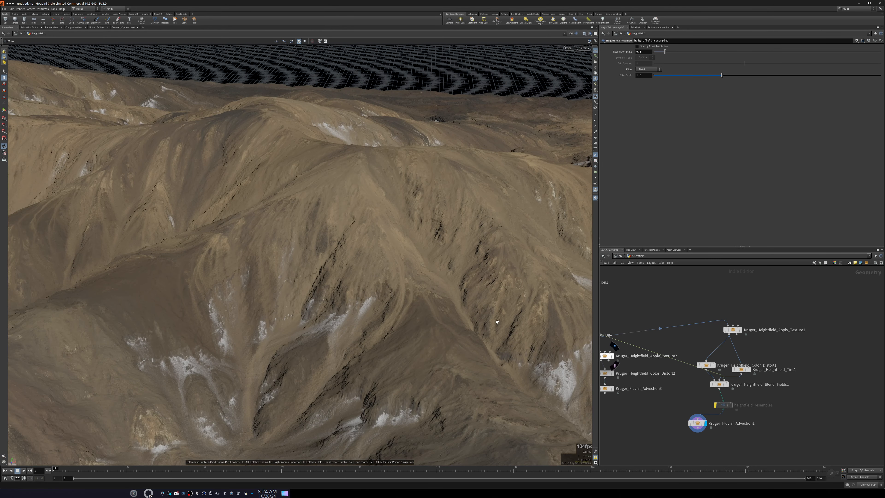
Select Kruger_Fluvial_Advection1, bypass Kruger_Heightfield_Blend_Fields1 and check the resulting terrain texture
scroll(698, 414, up, 3)
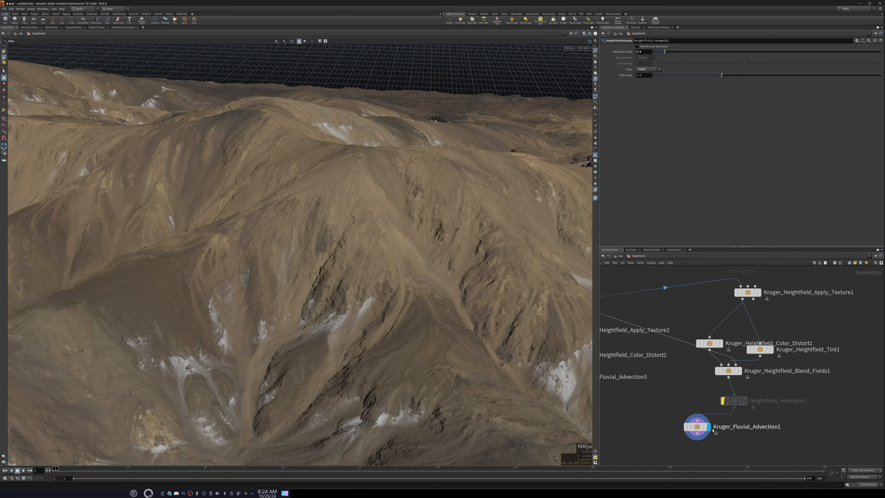
click(699, 426)
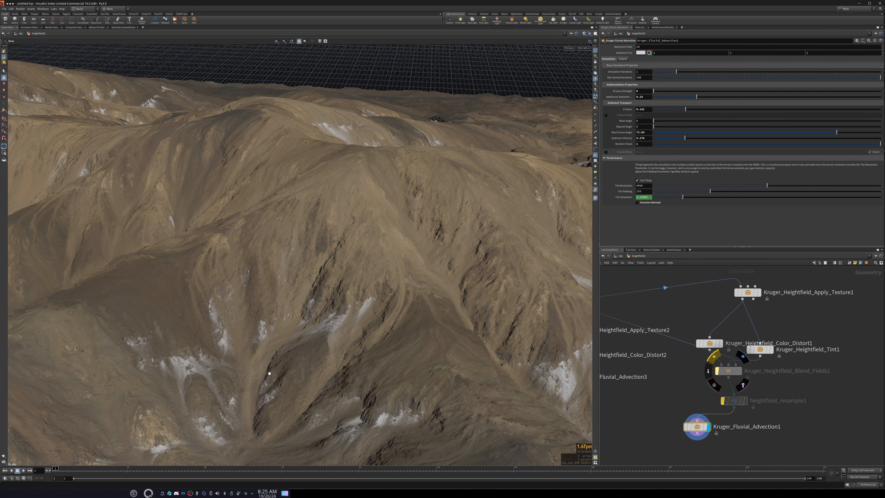
drag(267, 373, 254, 344)
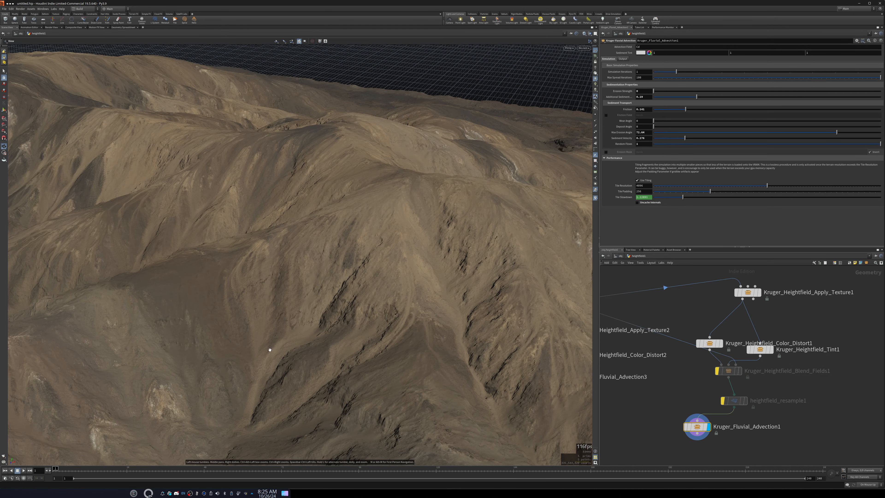
Connect the output of Kruger_Fluvial_Advection1 to Kruger_Heightfield_Render_RT1 and display the render node
scroll(581, 413, down, 1)
middle_drag(653, 426, 715, 374)
scroll(784, 364, down, 4)
scroll(657, 426, up, 3)
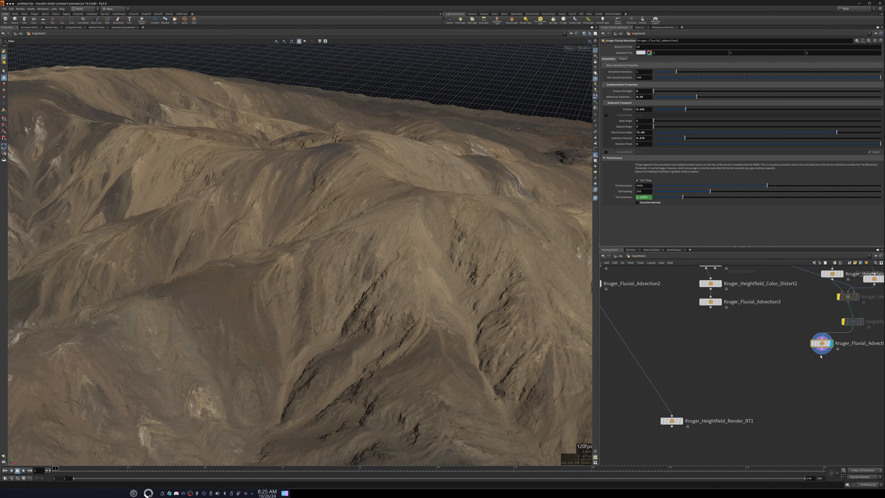
drag(822, 353, 672, 416)
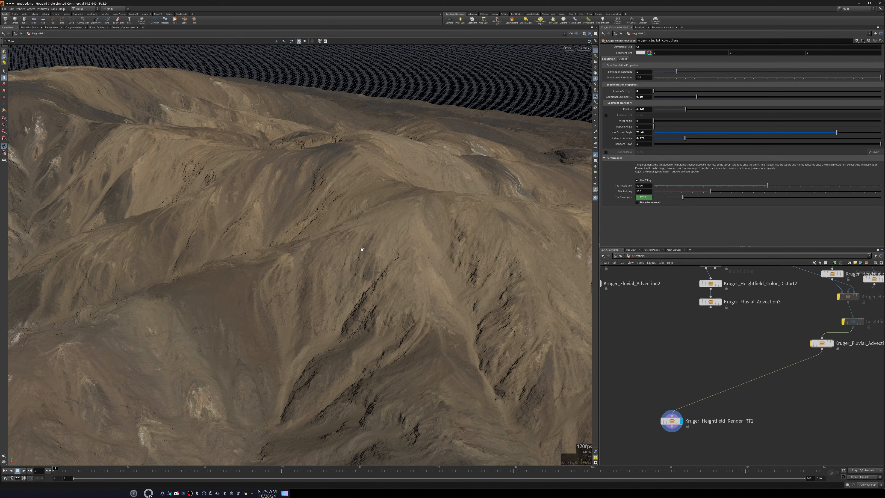
drag(334, 269, 189, 357)
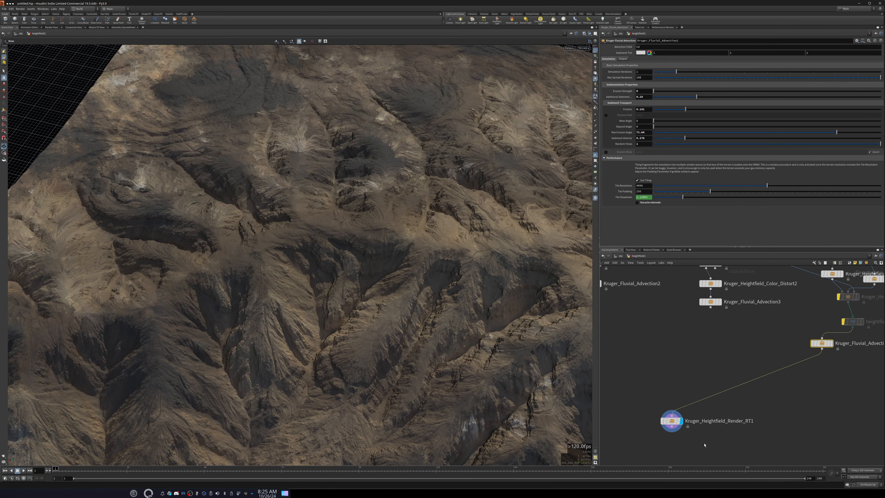
Select Kruger_Heightfield_Render_RT1 to show its parameters and examine the rendered lighting and shadows on the terrain from several angles
scroll(704, 445, up, 3)
click(640, 402)
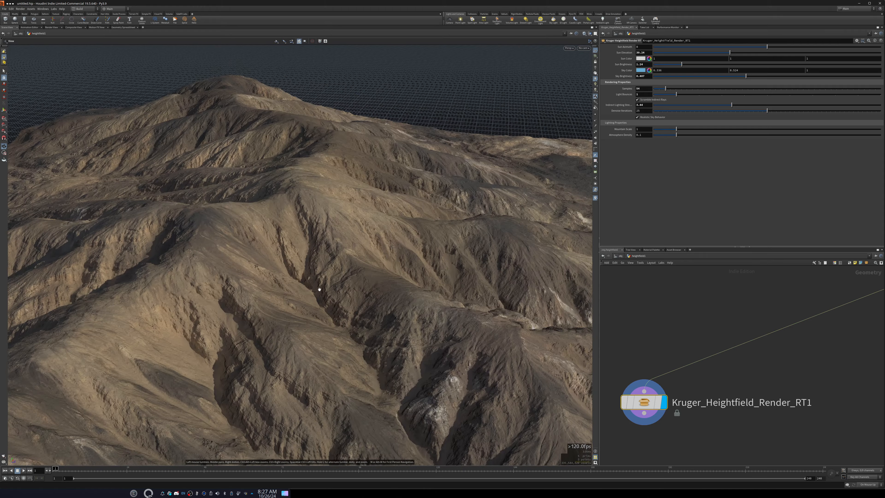
drag(319, 289, 286, 236)
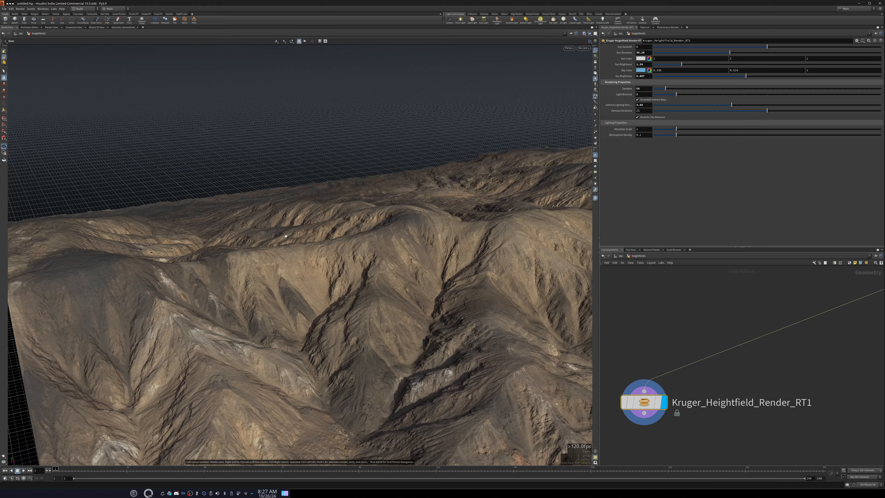
drag(222, 321, 263, 330)
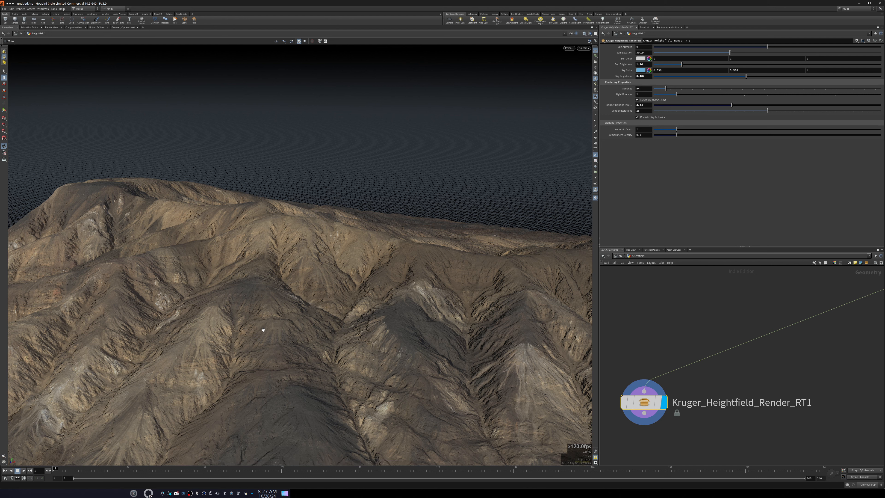
drag(309, 288, 320, 305)
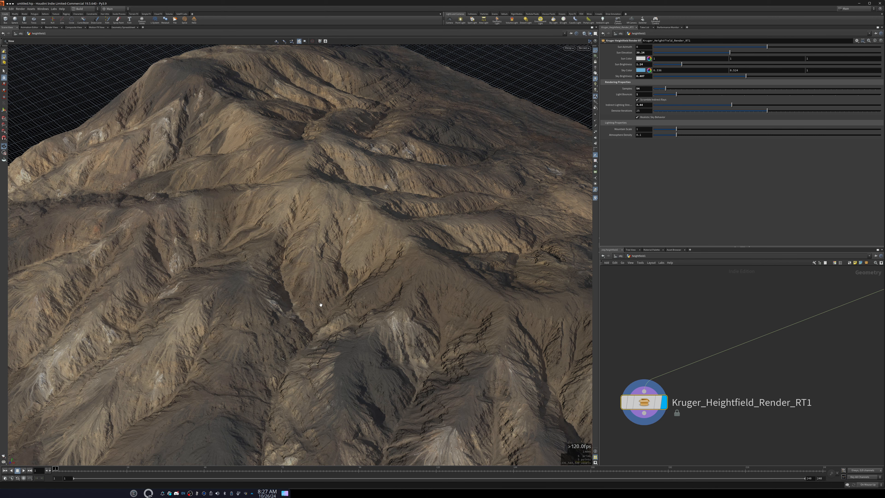
drag(329, 299, 482, 200)
drag(251, 230, 285, 270)
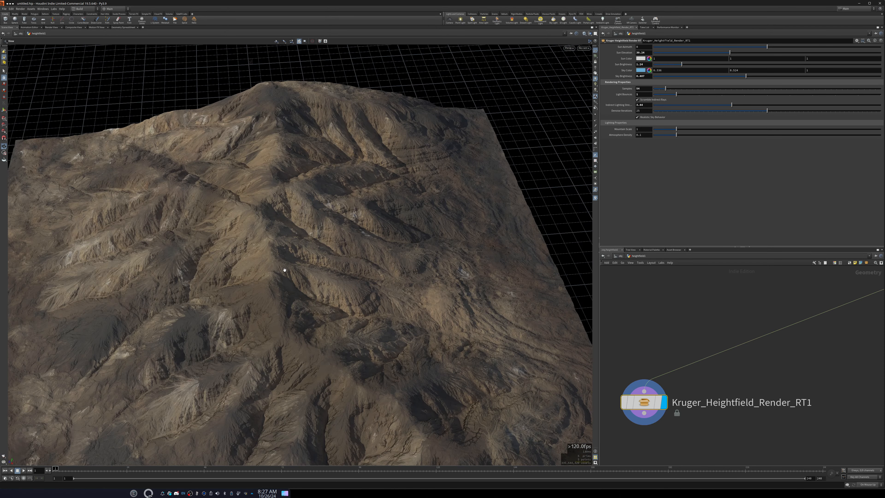